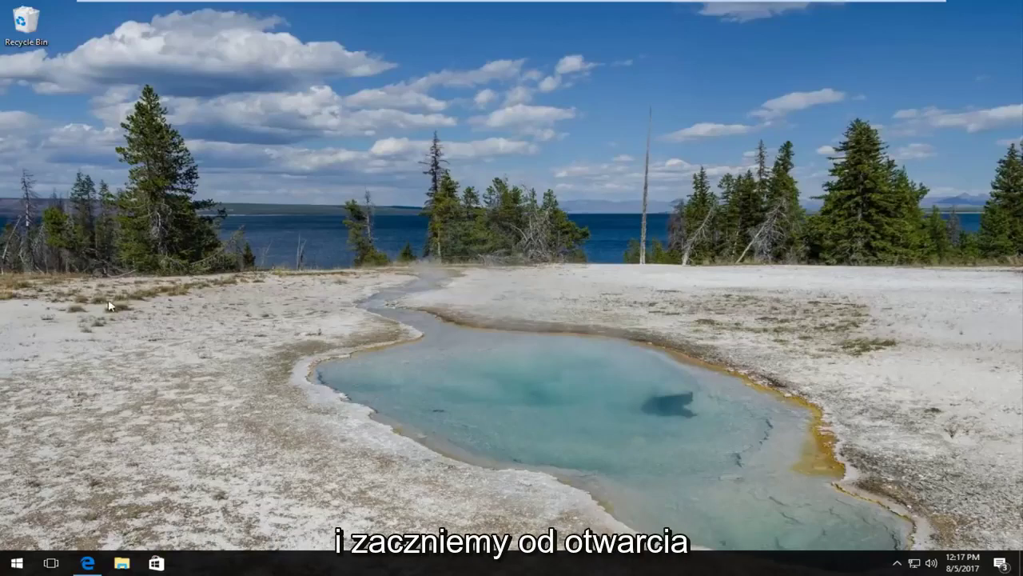
- Restore Edge and search Google for 'steam_api.dll download'
mouse_move(88, 563)
left_click(154, 520)
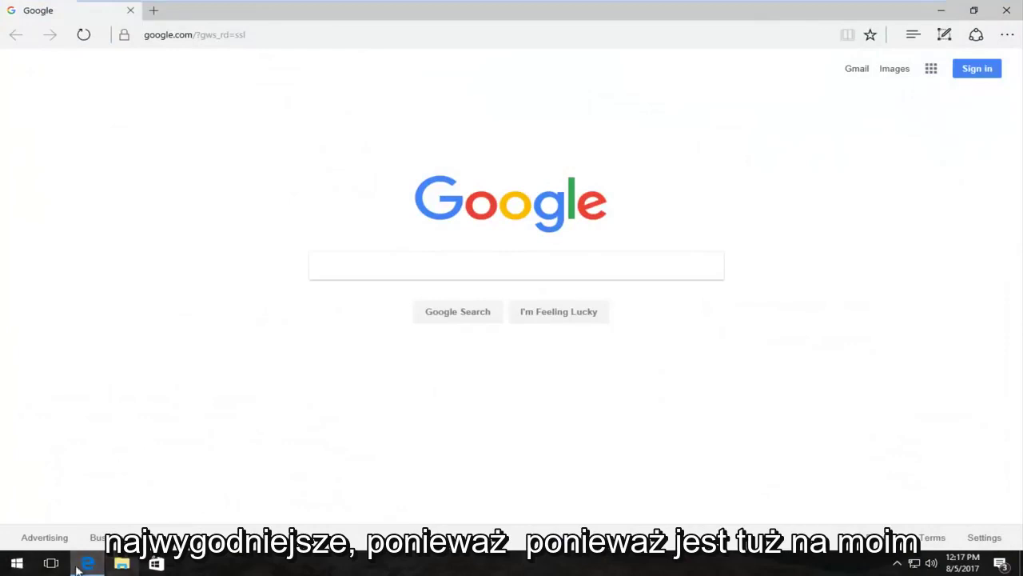
left_click(330, 270)
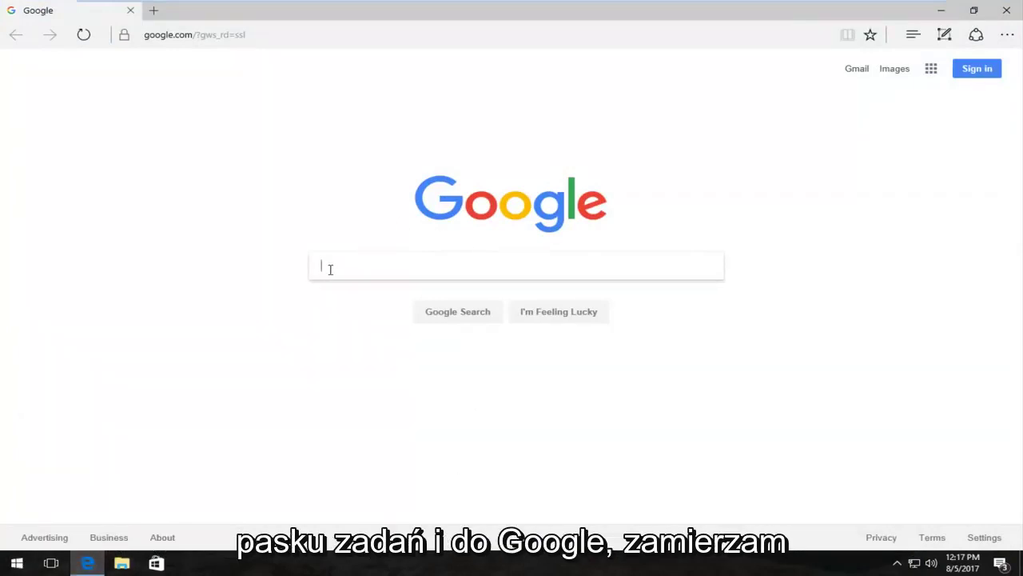
type("ste")
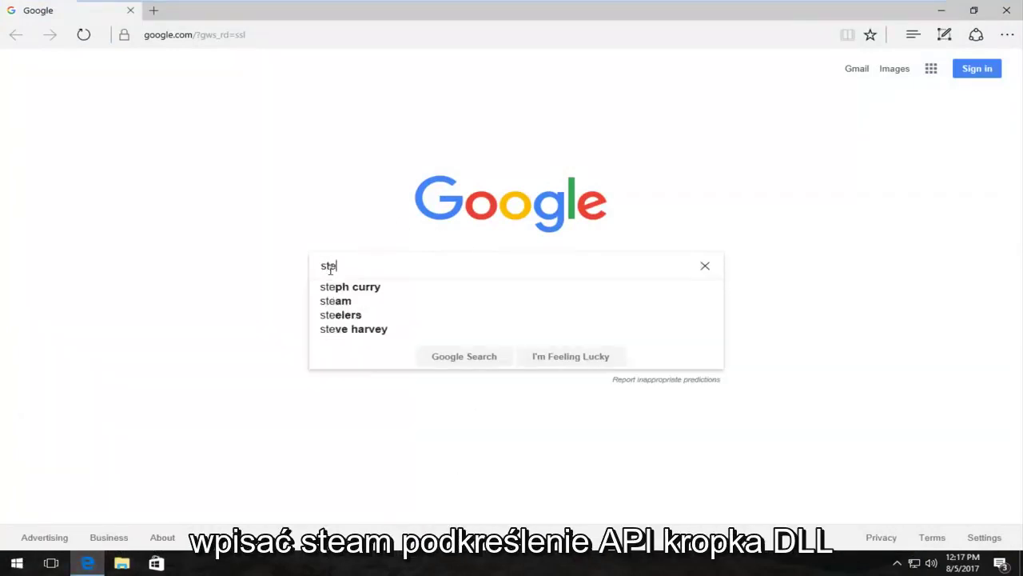
type("am_")
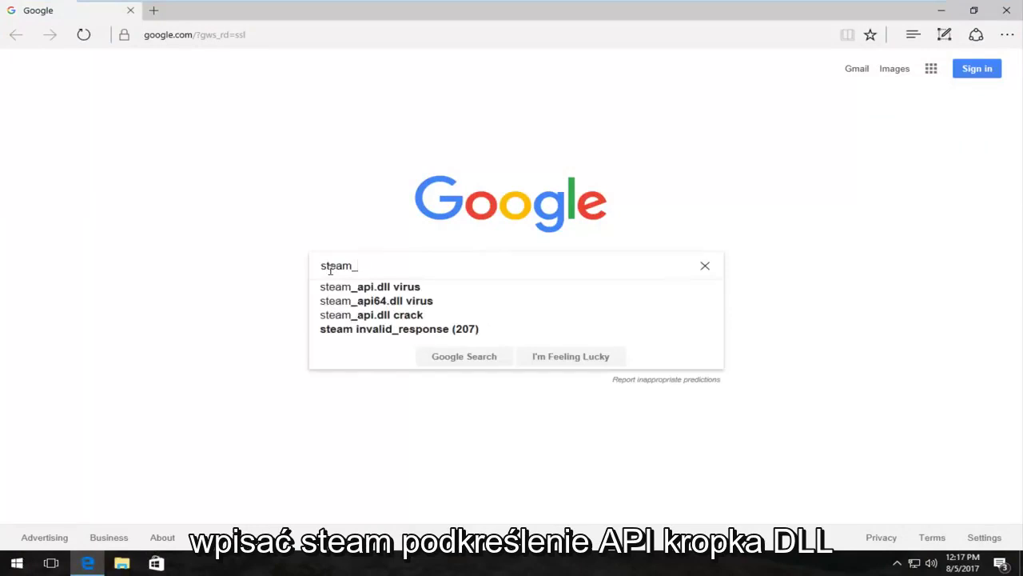
type("a[i/")
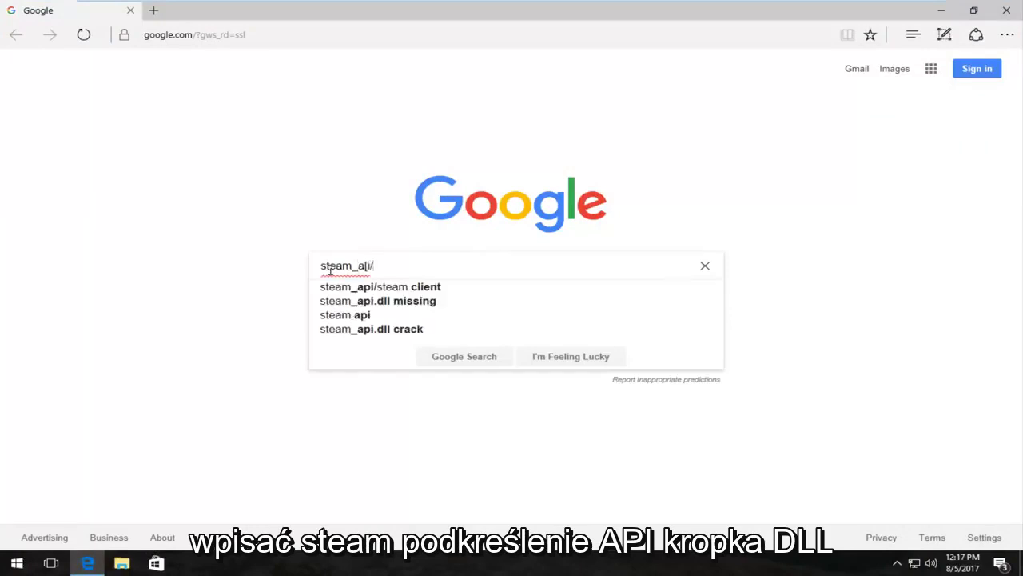
key("BackSpace")
key("BackSpace")
key("BackSpace")
type("pi.")
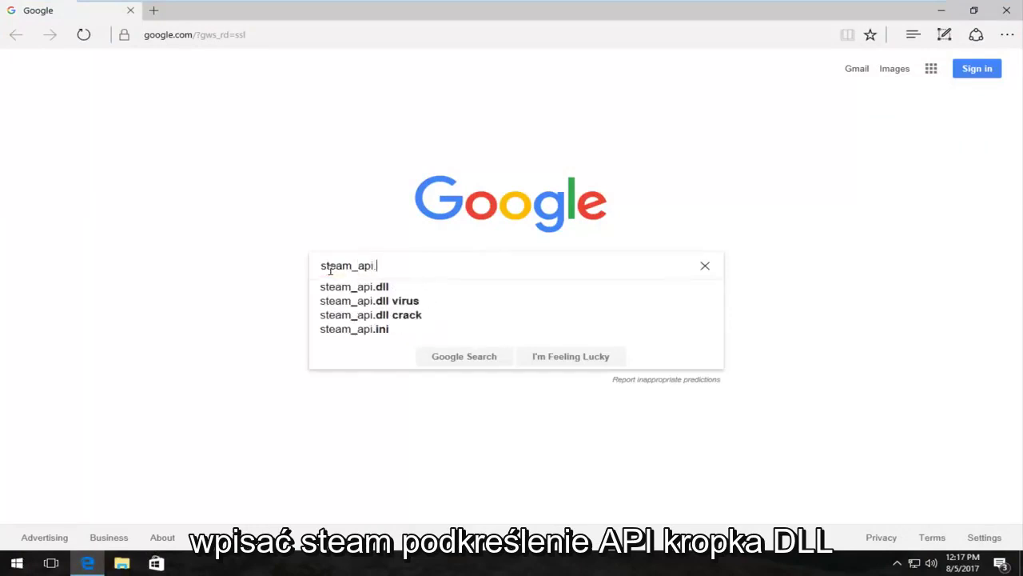
type("dll download")
key("Return")
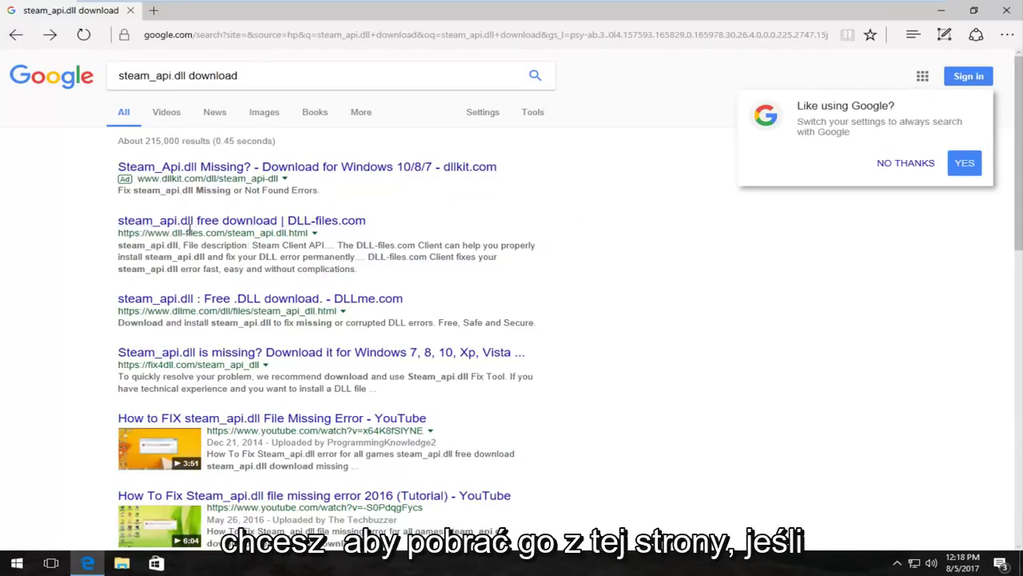
- Open the DLL-files.com steam_api.dll result and scroll to its table of 32bit versions
left_click(181, 220)
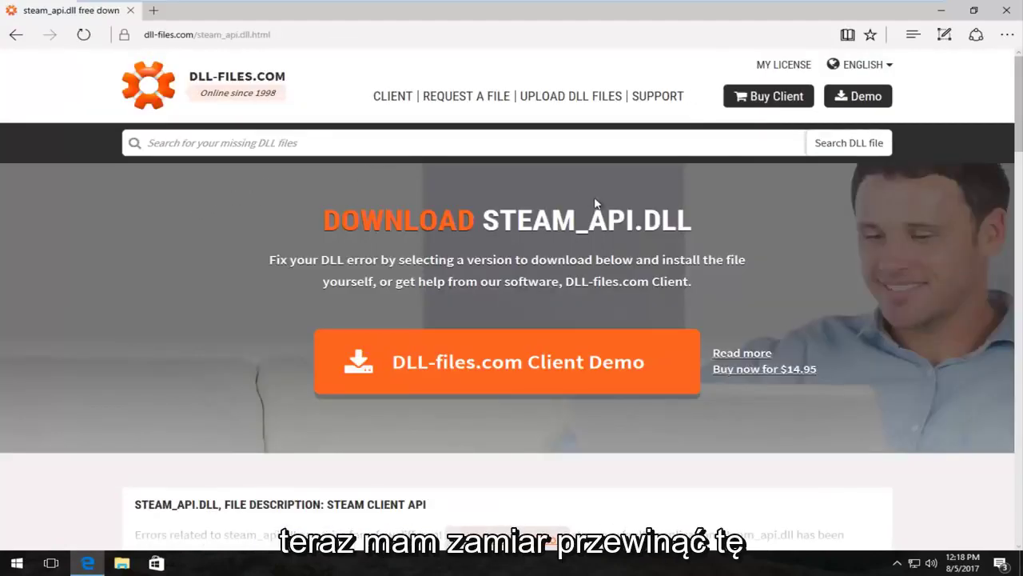
scroll(587, 205, "down", 1)
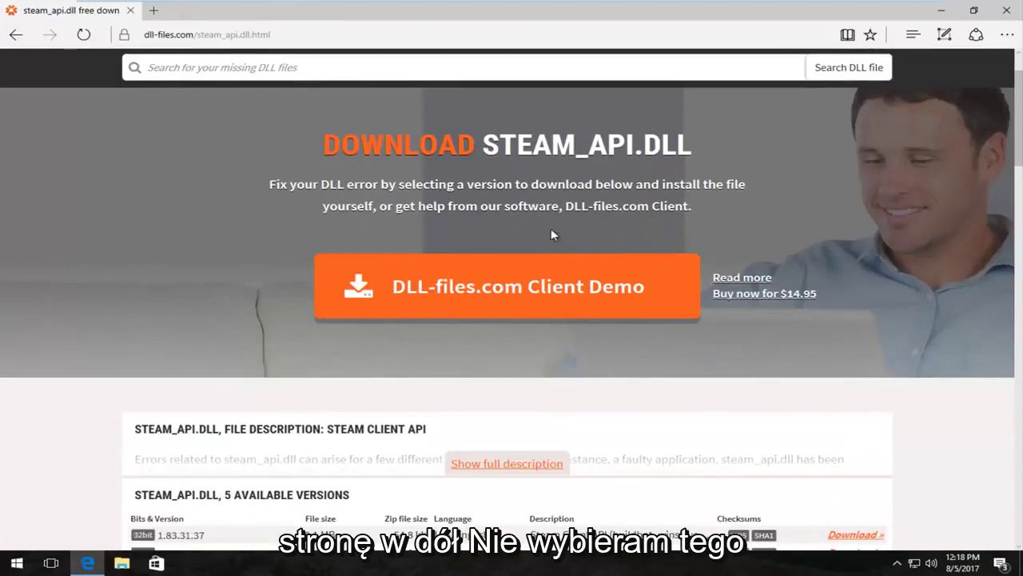
scroll(548, 232, "down", 1)
scroll(547, 233, "down", 4)
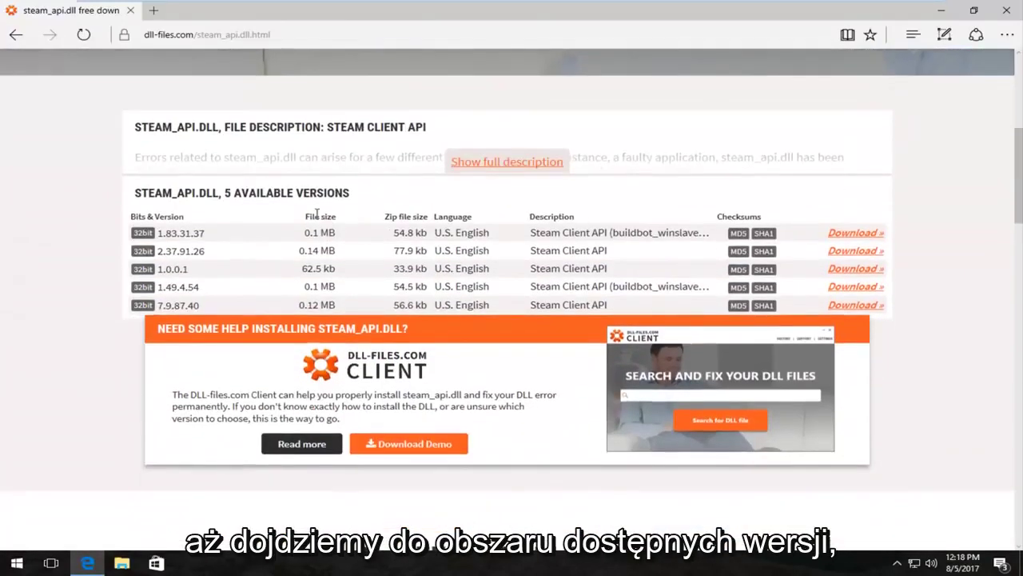
scroll(229, 260, "up", 1)
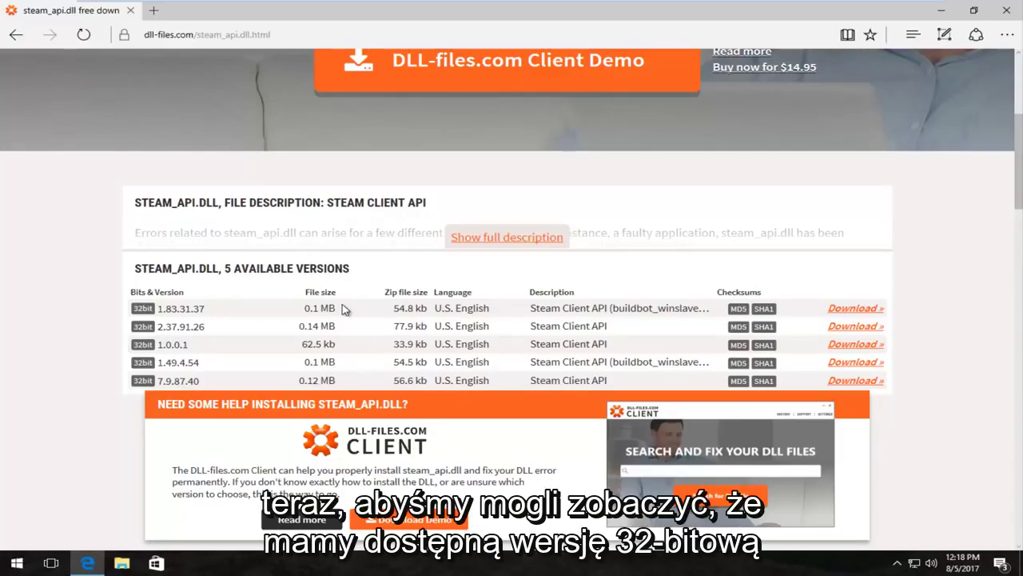
scroll(217, 259, "down", 1)
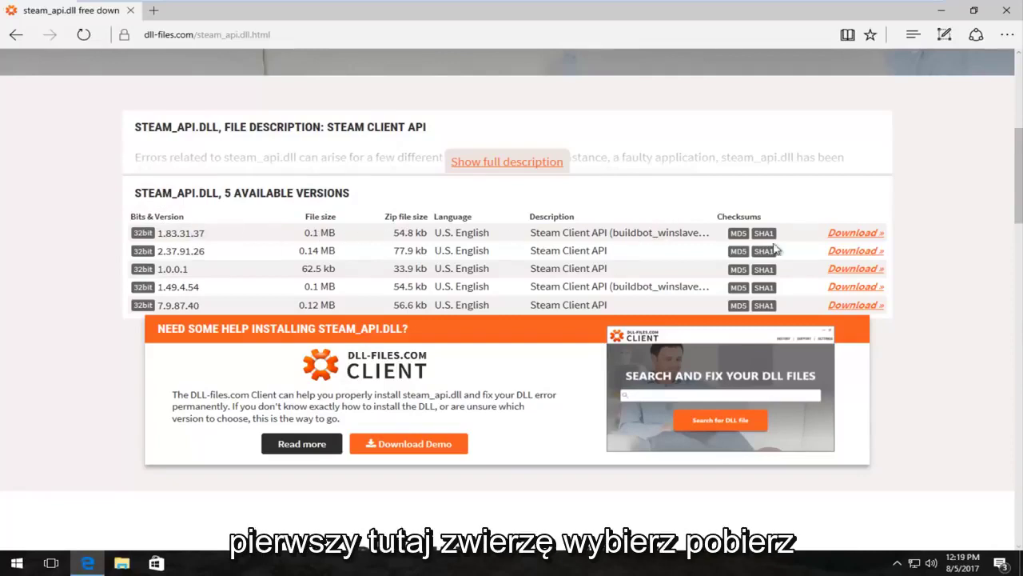
- Download version 1.83.31.37, save steam_api.zip, and show it in the Downloads folder
left_click(857, 235)
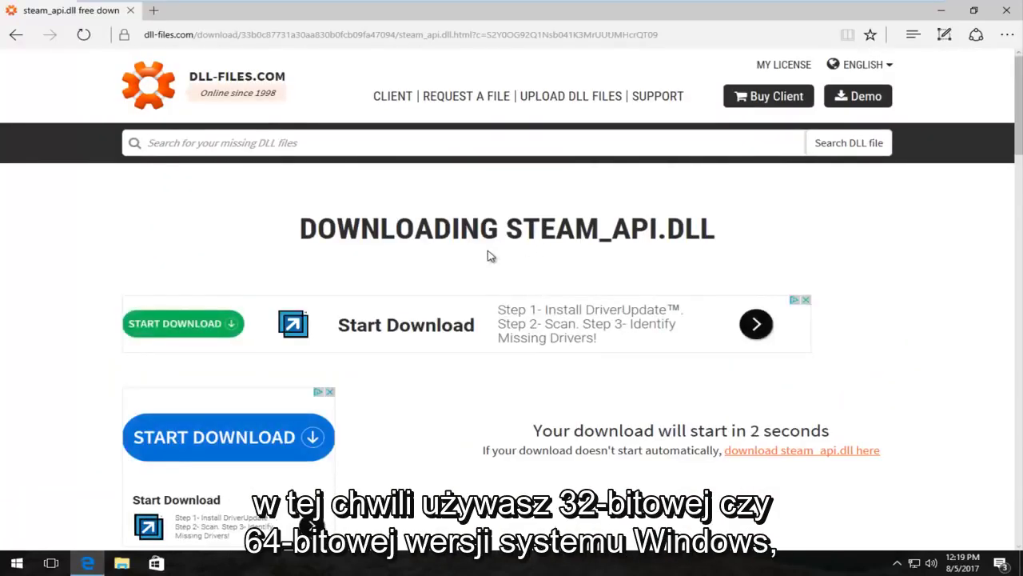
scroll(490, 256, "down", 1)
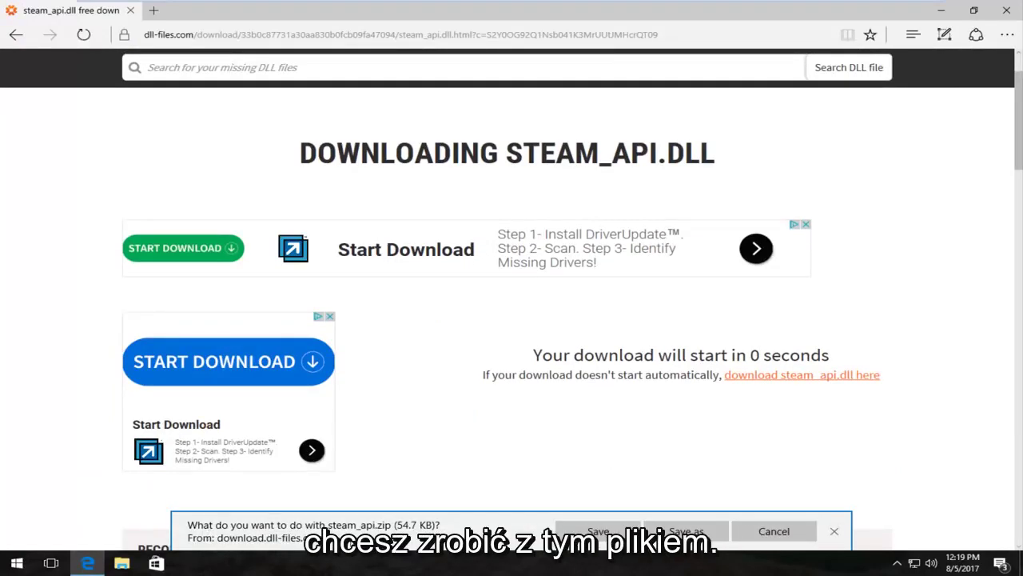
left_click(598, 531)
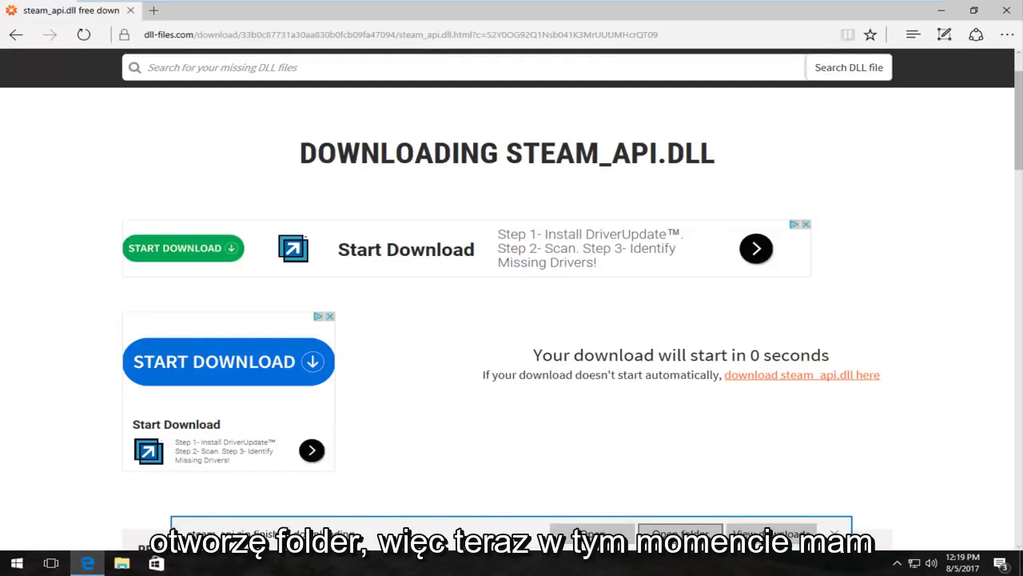
left_click(678, 534)
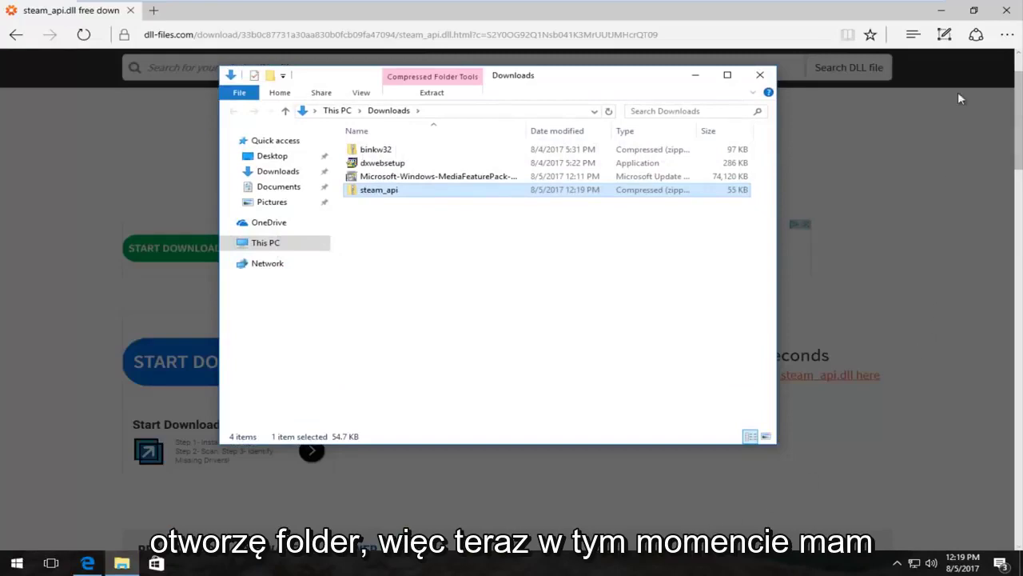
- Delete binkw32, dxwebsetup and the MediaFeaturePack download, then open steam_api.zip
left_click(941, 9)
left_click_drag(336, 144, 358, 179)
key("Delete")
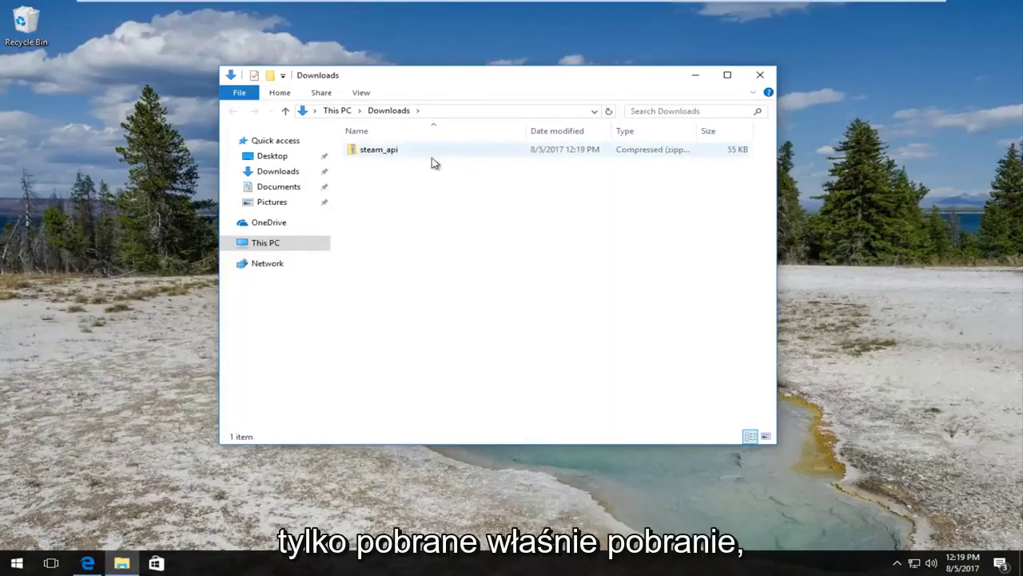
double_click(379, 156)
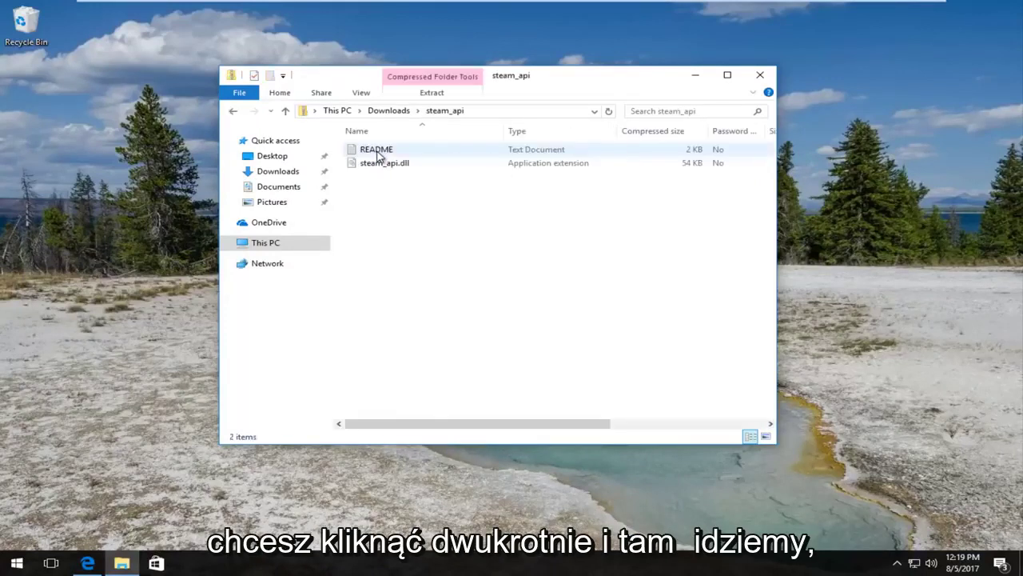
- Launch a new File Explorer window by searching 'file explorer' in the Start menu
left_click(16, 563)
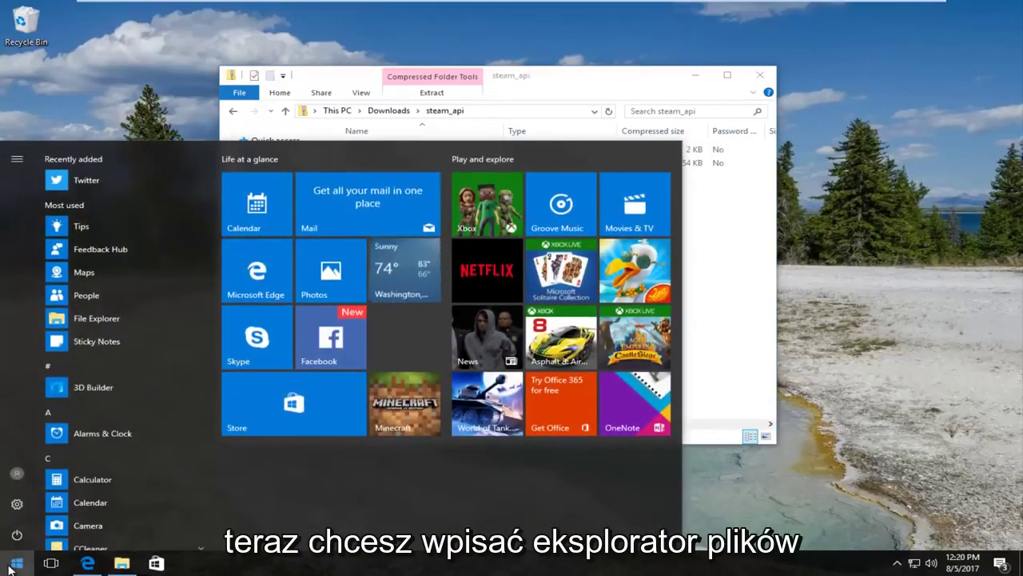
type("file explor")
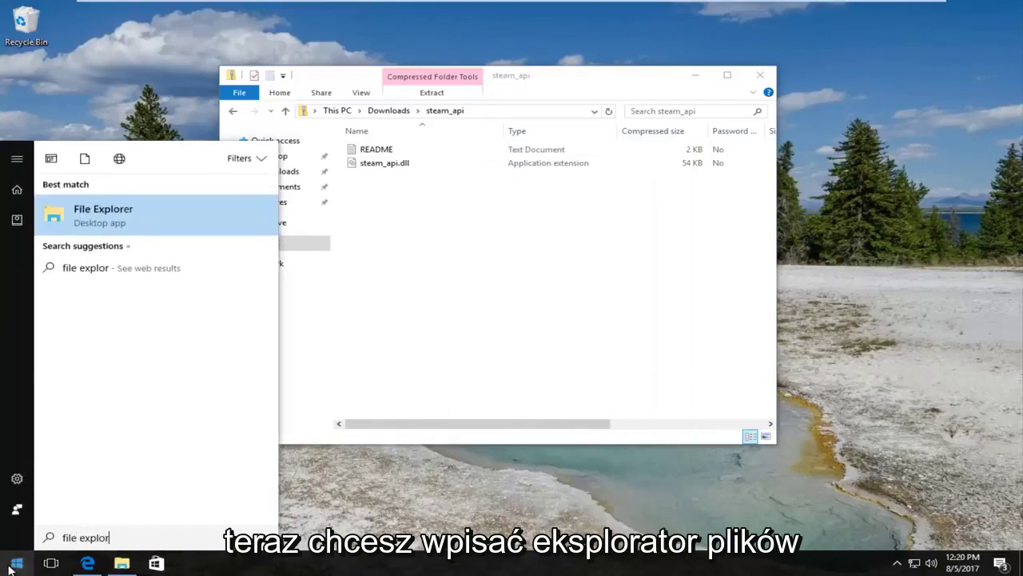
type("er")
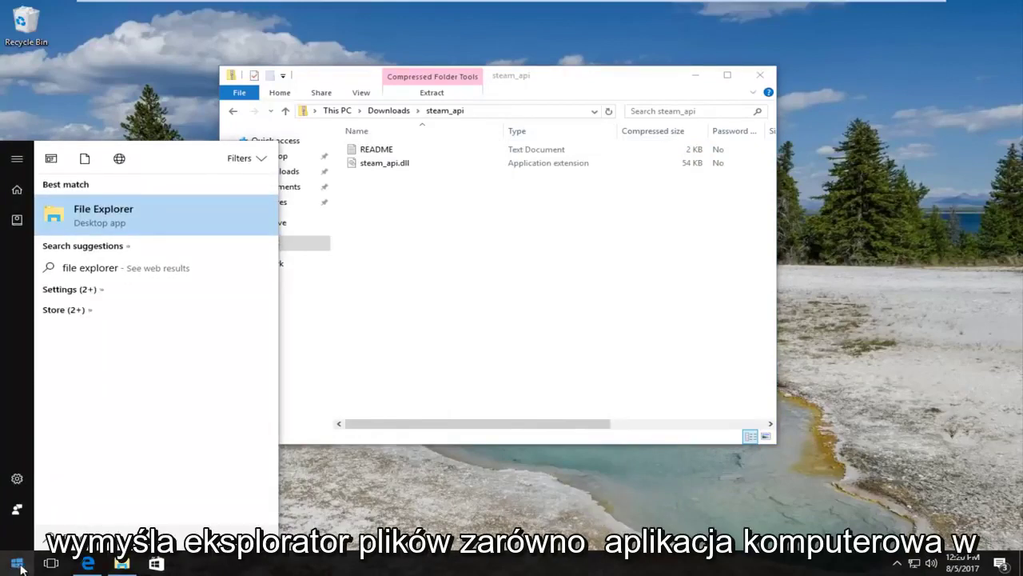
left_click(133, 222)
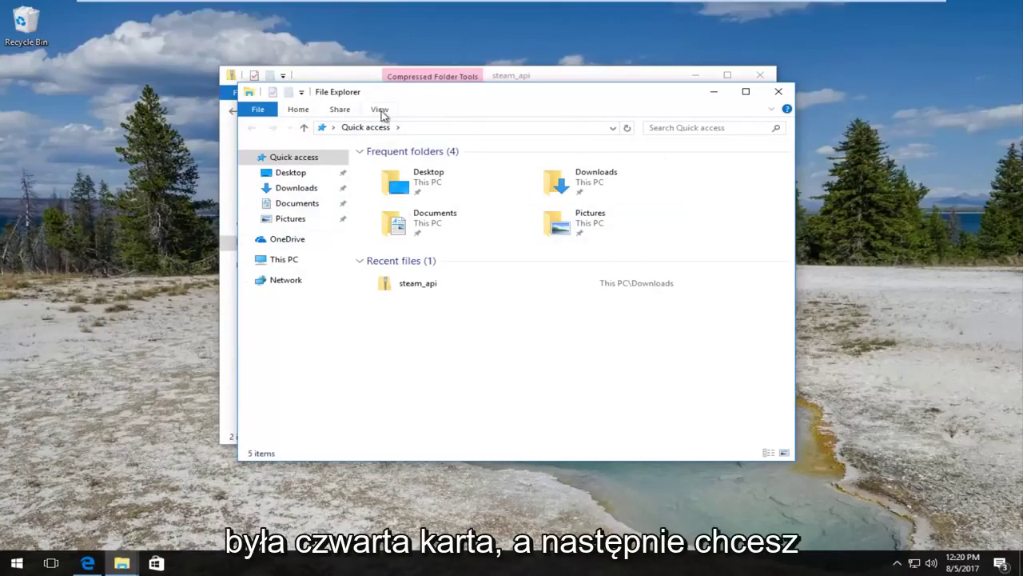
- In Folder Options' View settings, select 'Show hidden files, folders, and drives' and apply it
left_click(381, 110)
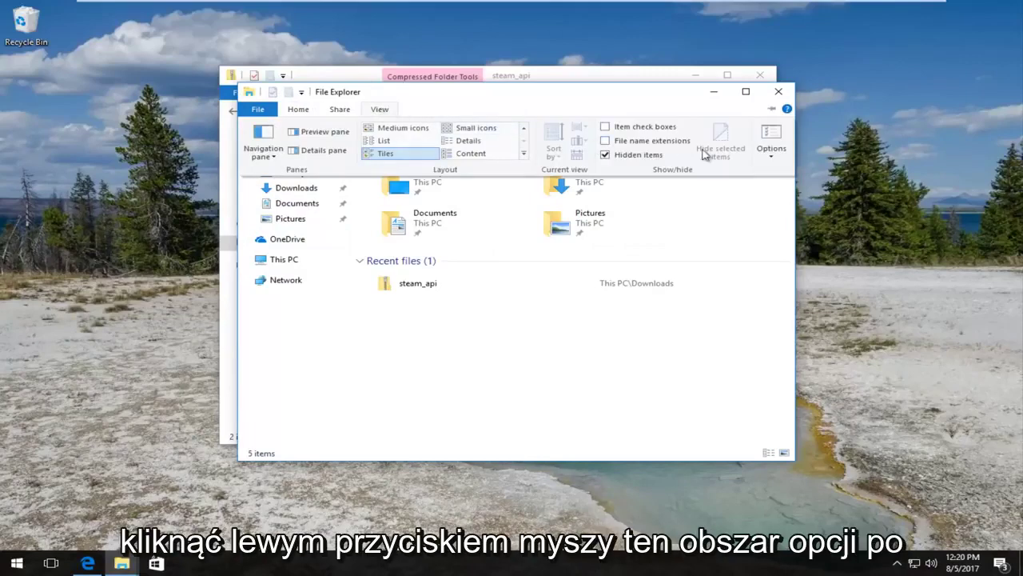
left_click(772, 146)
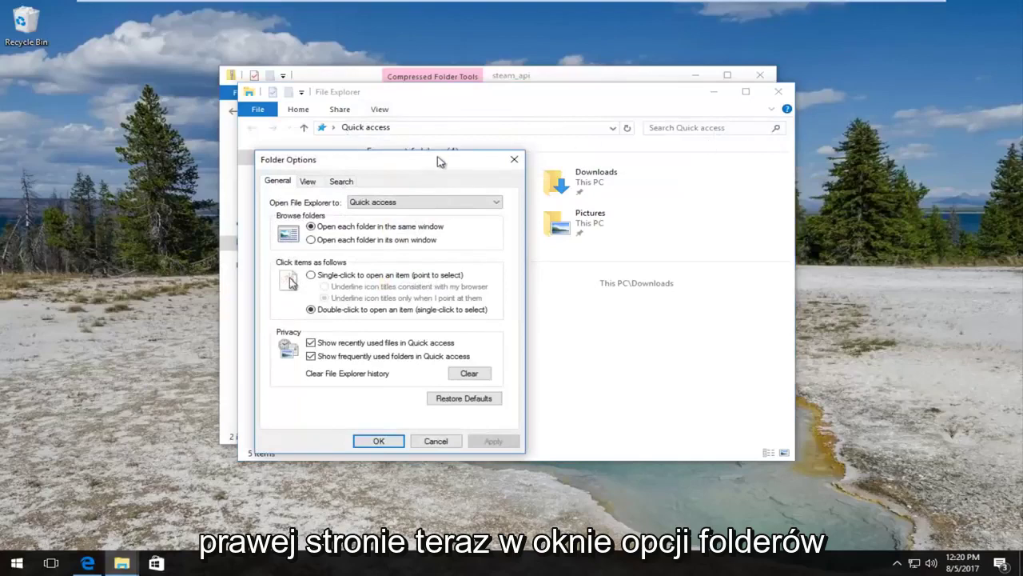
left_click_drag(440, 163, 475, 108)
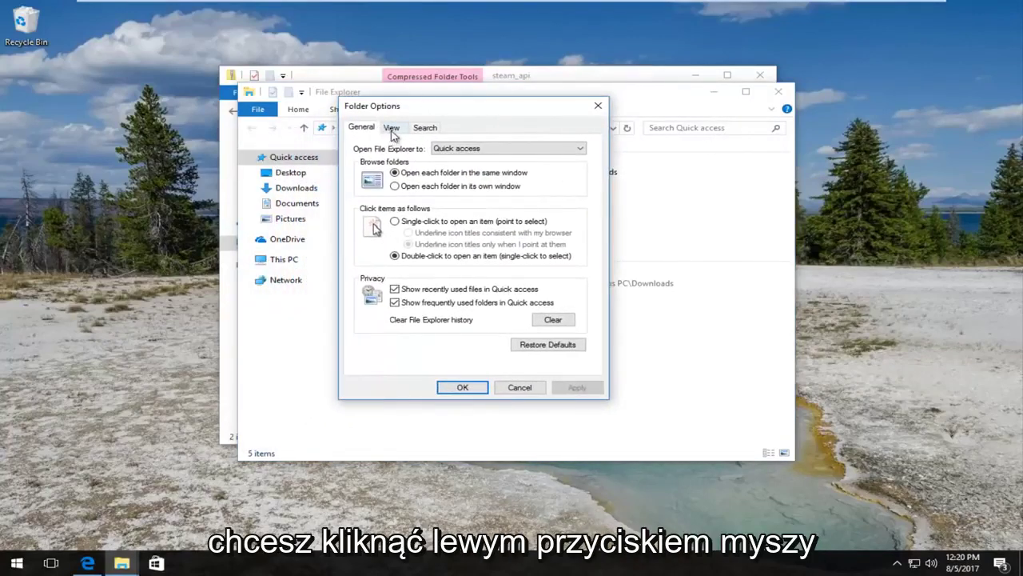
left_click(393, 129)
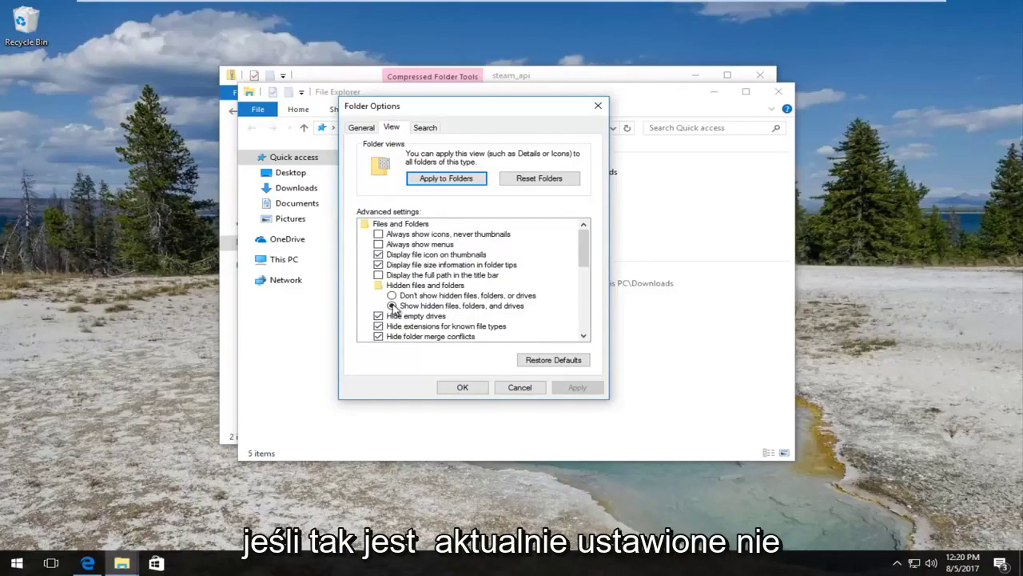
left_click(391, 296)
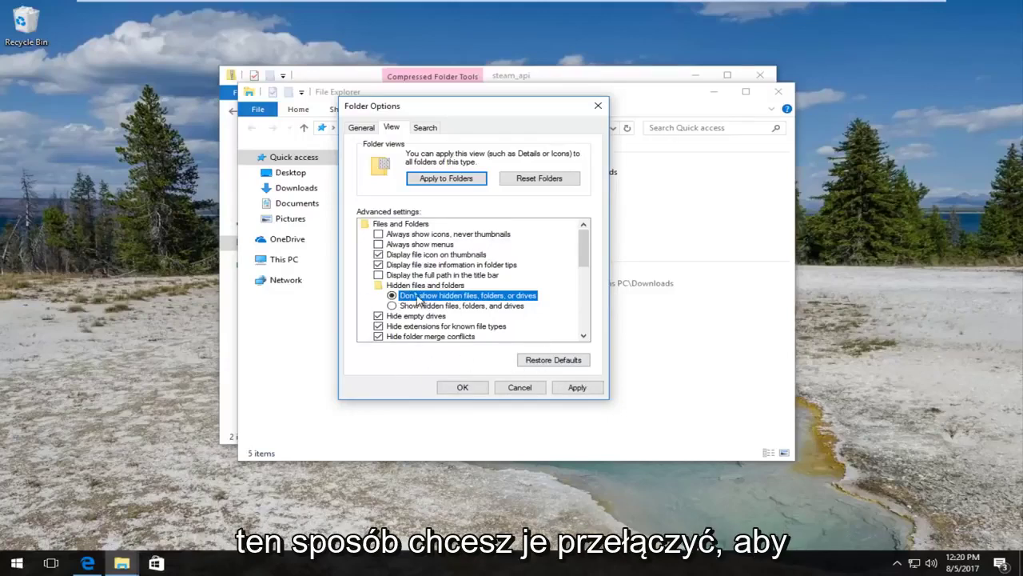
left_click(391, 306)
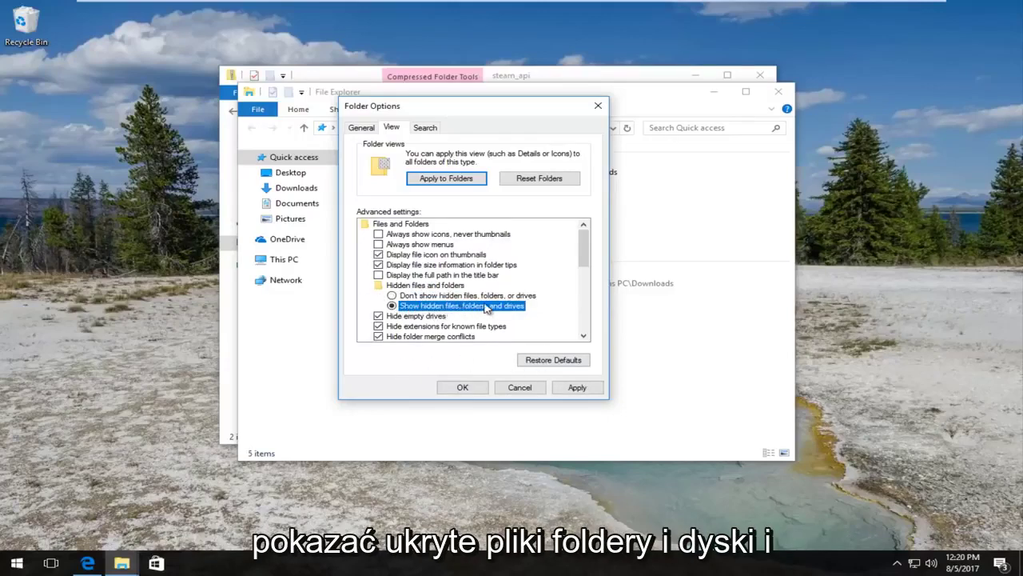
left_click(574, 388)
left_click(459, 388)
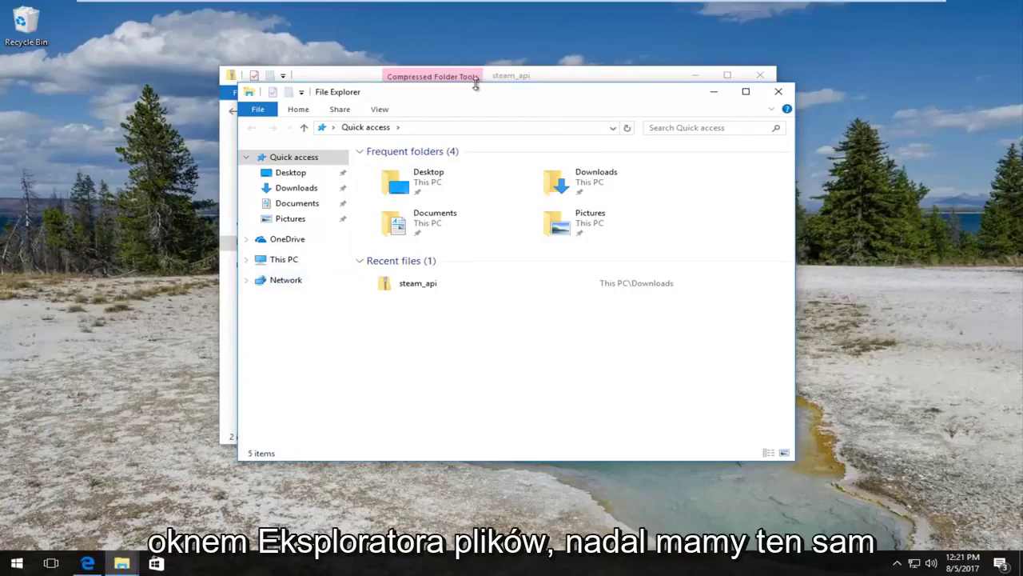
- Arrange both Explorer windows, then browse This PC > Local Disk (C:) > Windows
left_click_drag(468, 92, 478, 177)
left_click_drag(524, 78, 371, 71)
left_click_drag(637, 192, 642, 75)
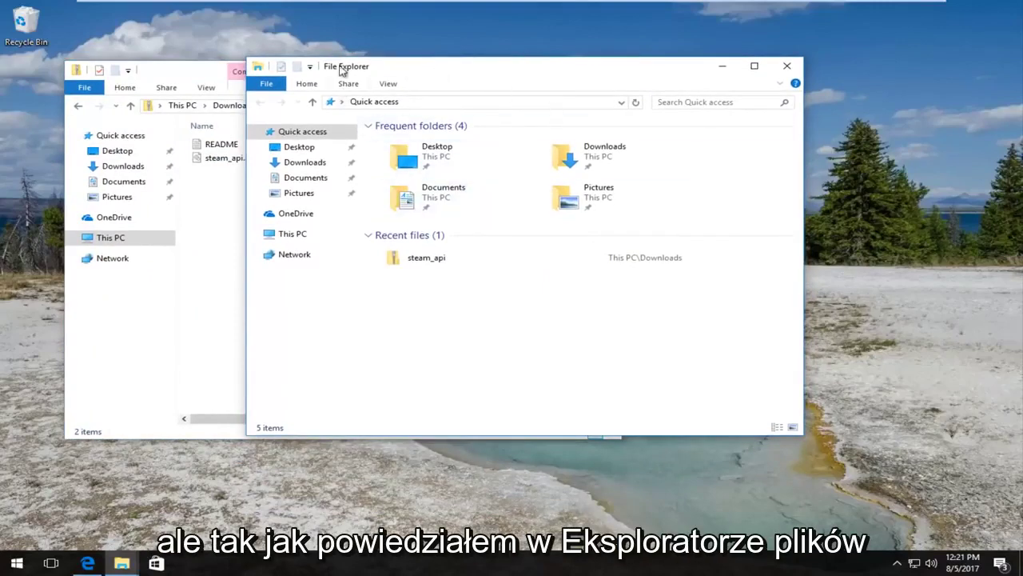
left_click(292, 238)
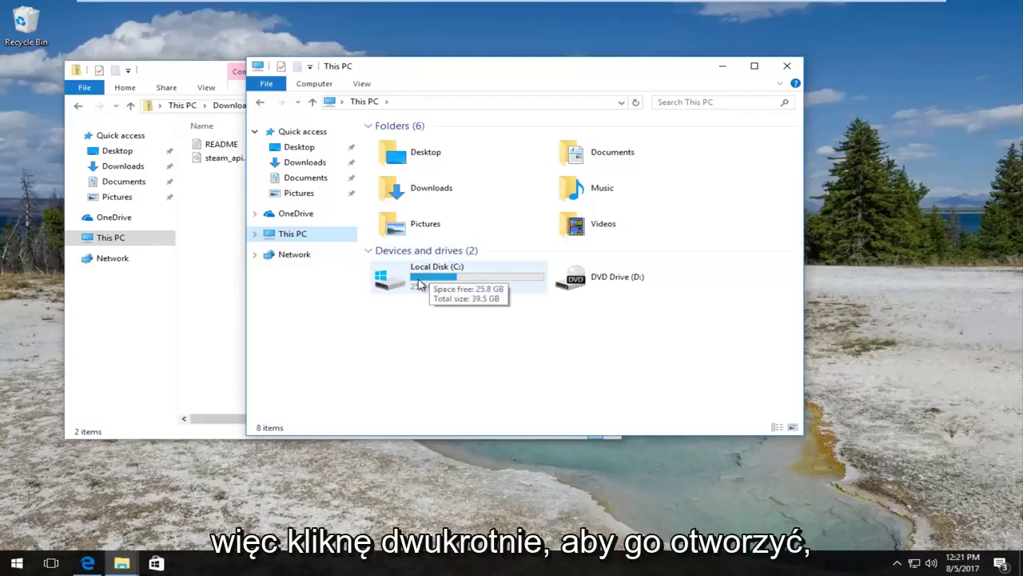
double_click(417, 284)
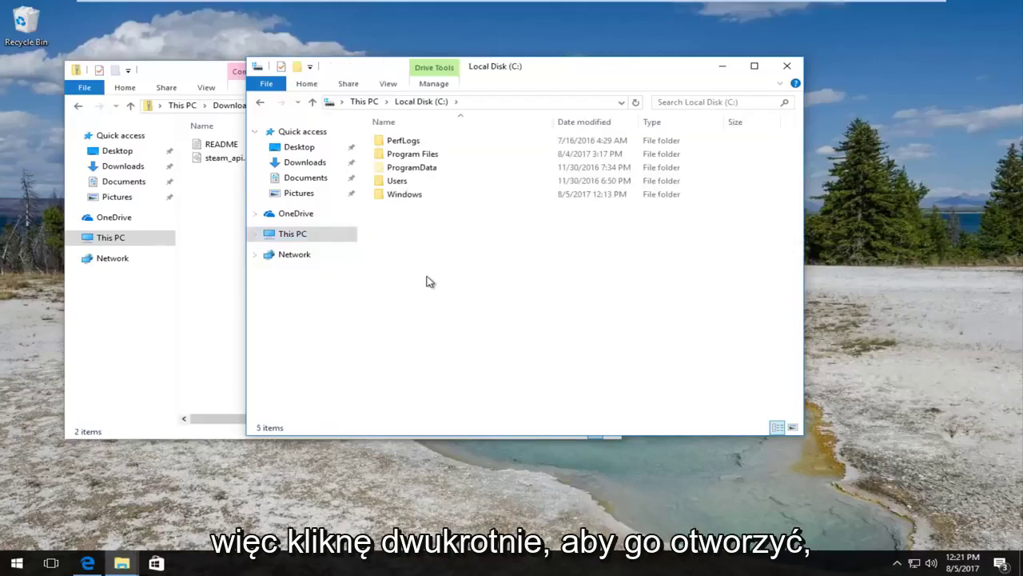
double_click(404, 196)
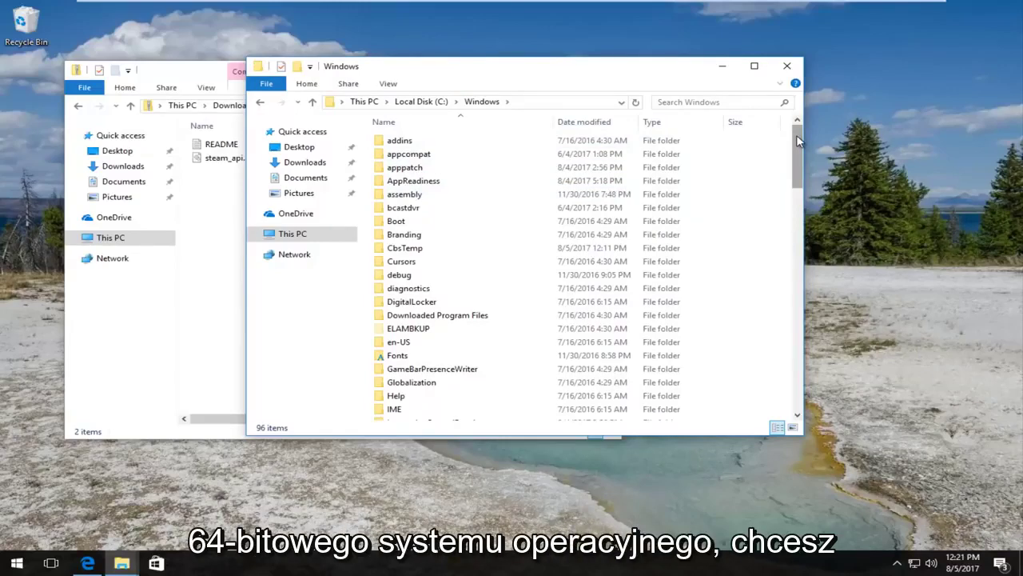
- Open C:\Windows\System32 and move its window to the right beside the steam_api window
left_click_drag(796, 142, 796, 262)
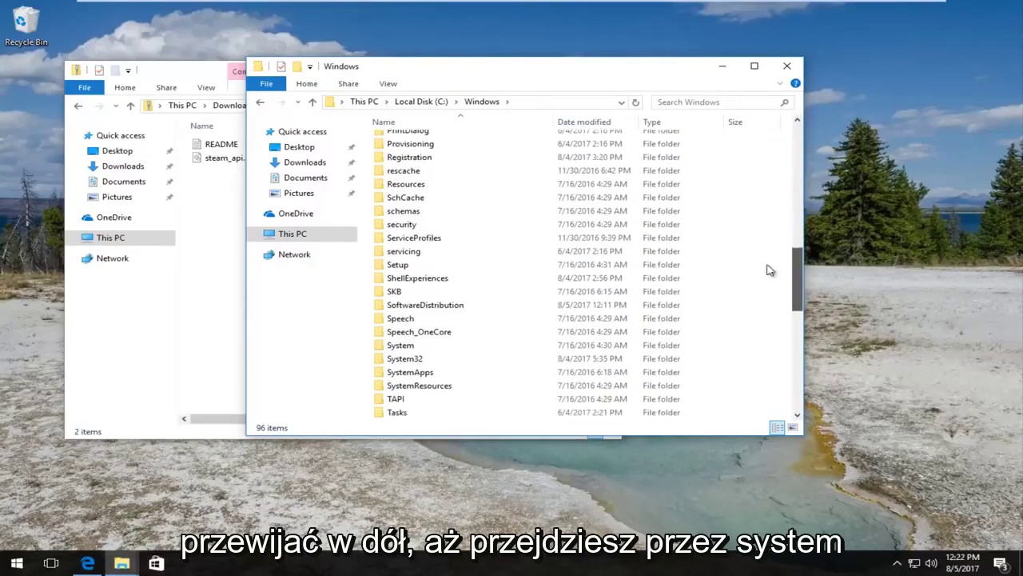
left_click(400, 361)
double_click(400, 362)
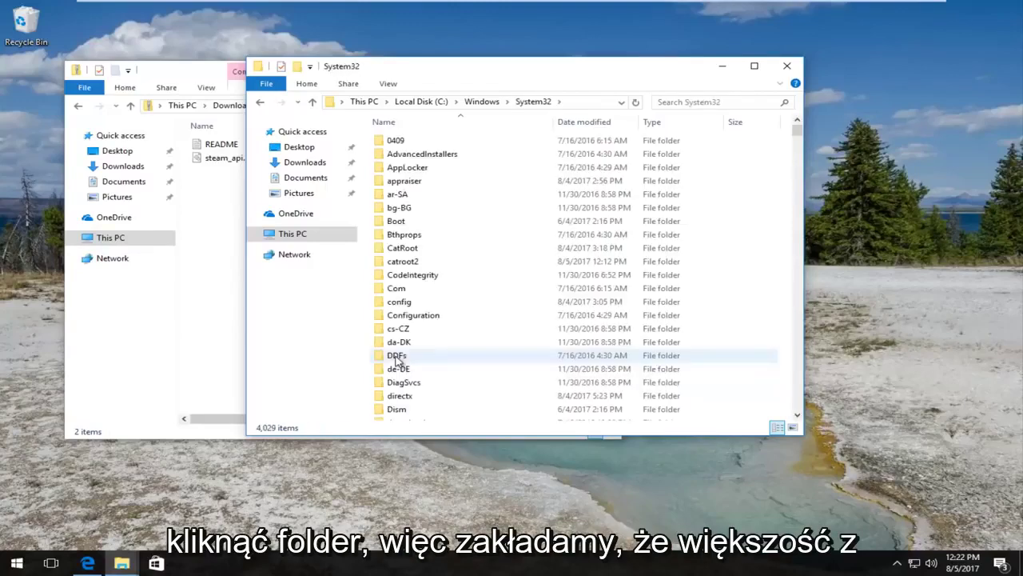
left_click_drag(438, 67, 660, 70)
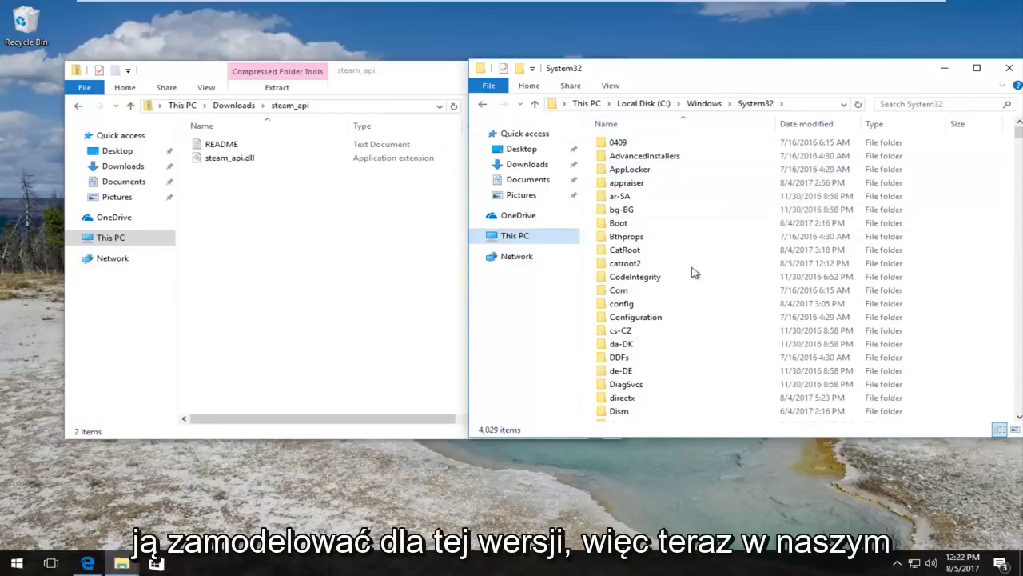
- Drag steam_api.dll from the steam_api window onto the System32 file list
left_click_drag(372, 72, 283, 67)
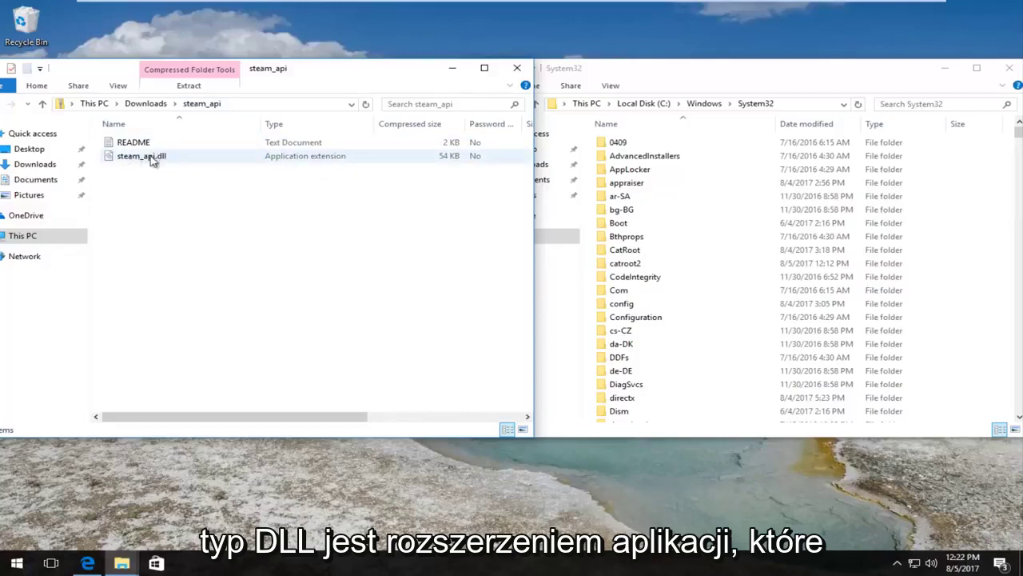
left_click(669, 86)
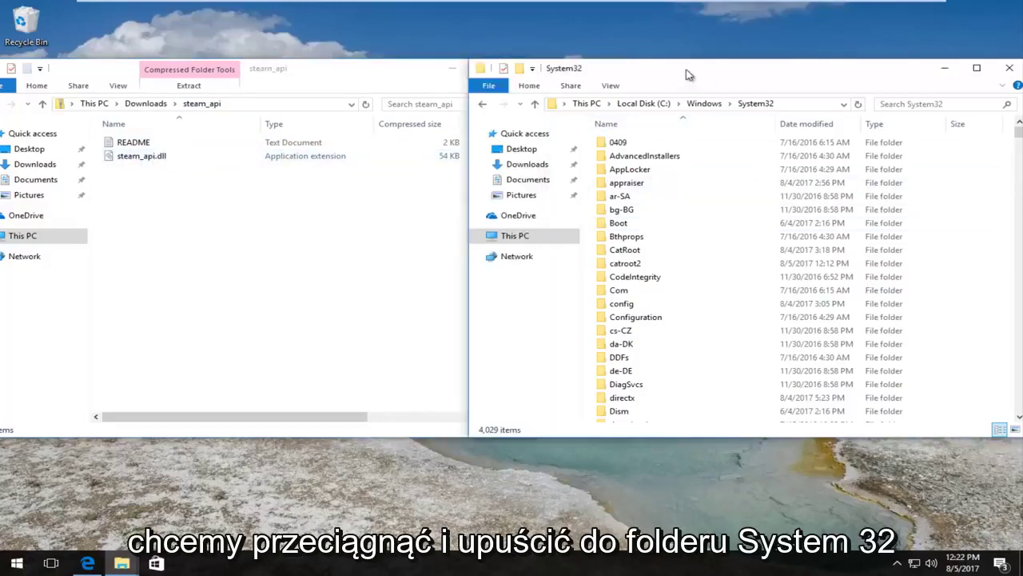
left_click_drag(138, 157, 917, 122)
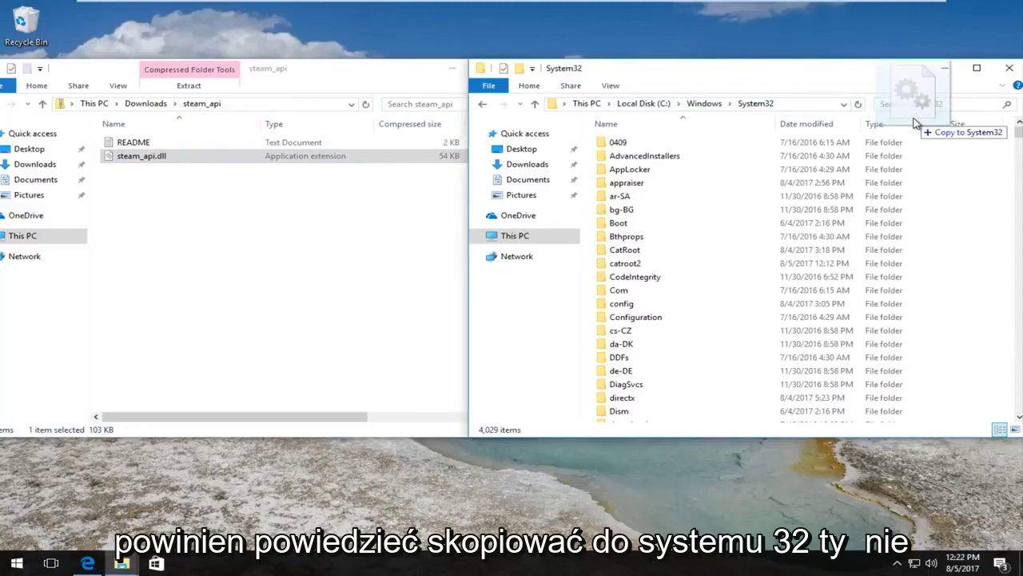
mouse_move(916, 121)
left_mouse_down()
mouse_move(869, 144)
mouse_move(714, 260)
mouse_move(715, 204)
mouse_move(892, 158)
mouse_move(933, 132)
left_mouse_up()
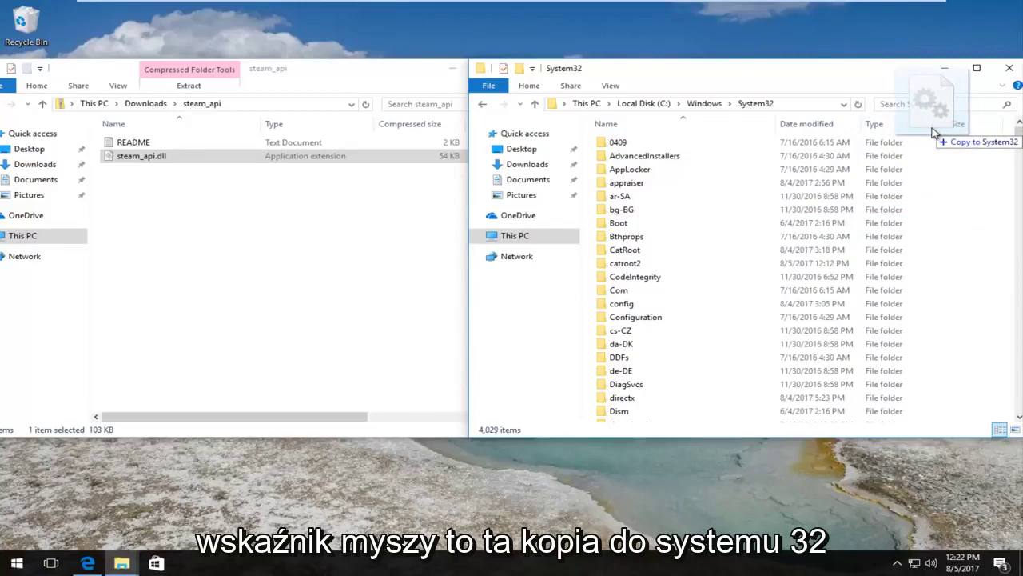
left_click_drag(933, 132, 933, 131)
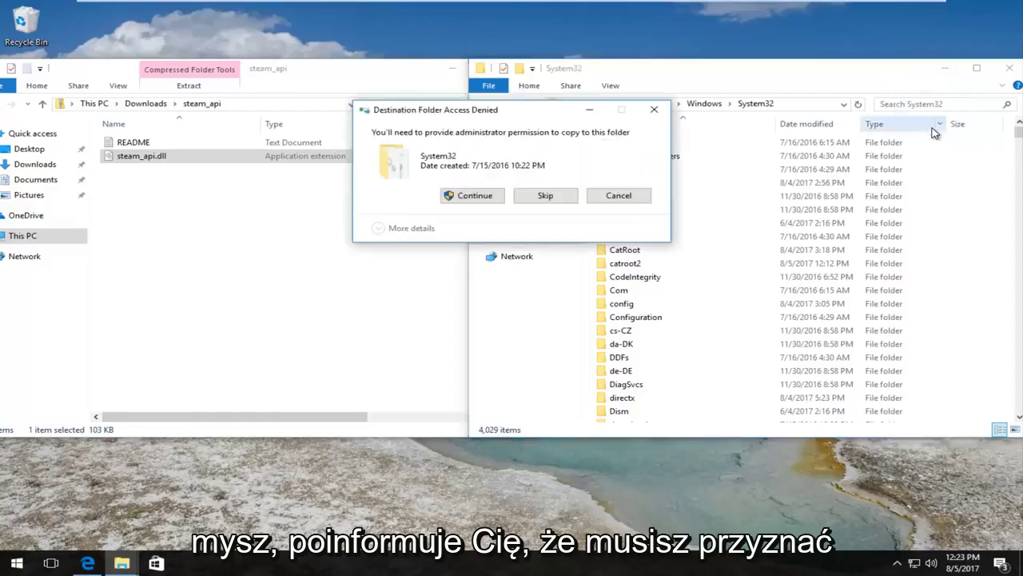
- Grant administrator permission for the copy, then close the System32 and steam_api windows
left_click(472, 196)
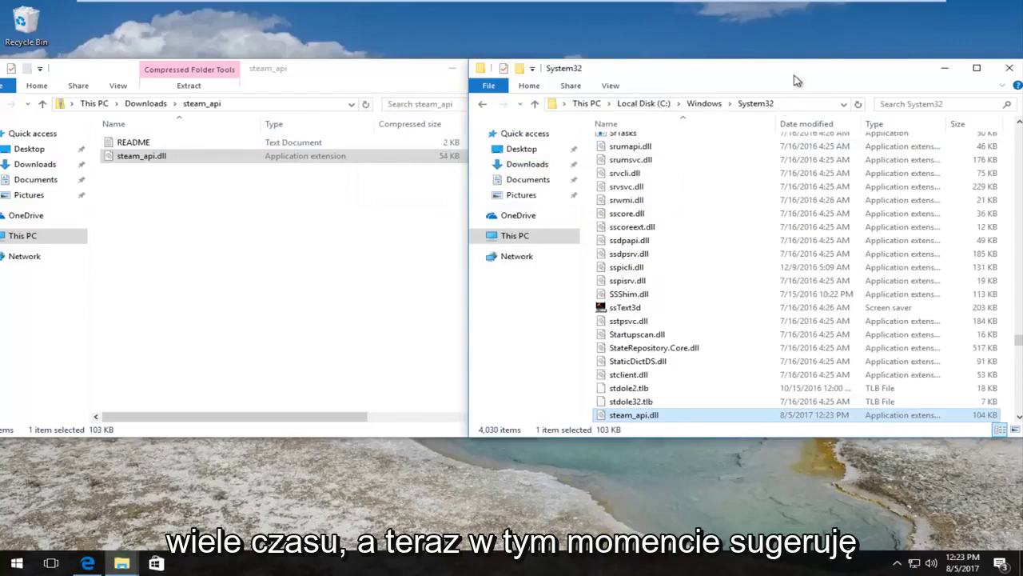
left_click_drag(846, 80, 796, 80)
left_click(959, 67)
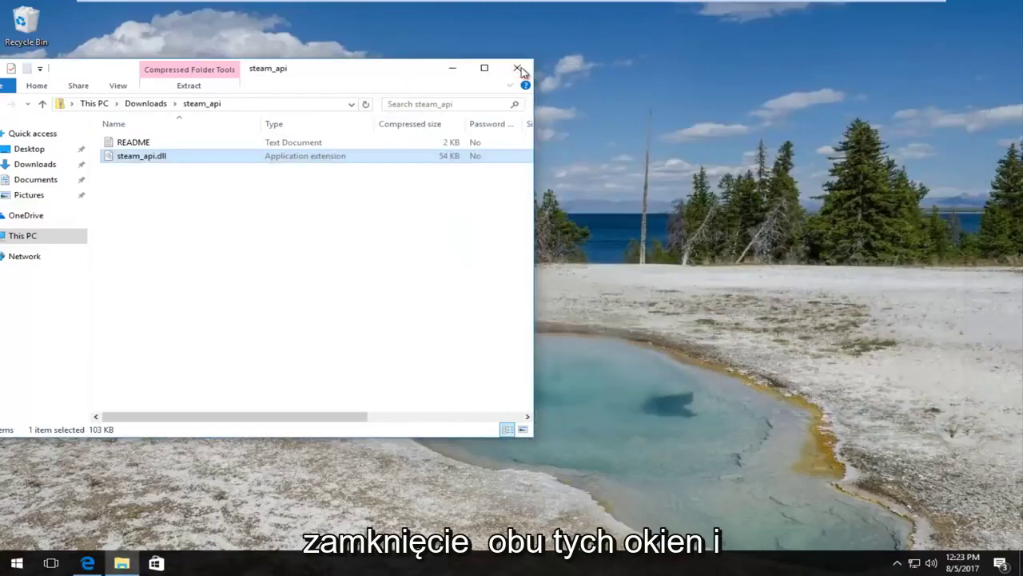
left_click(518, 67)
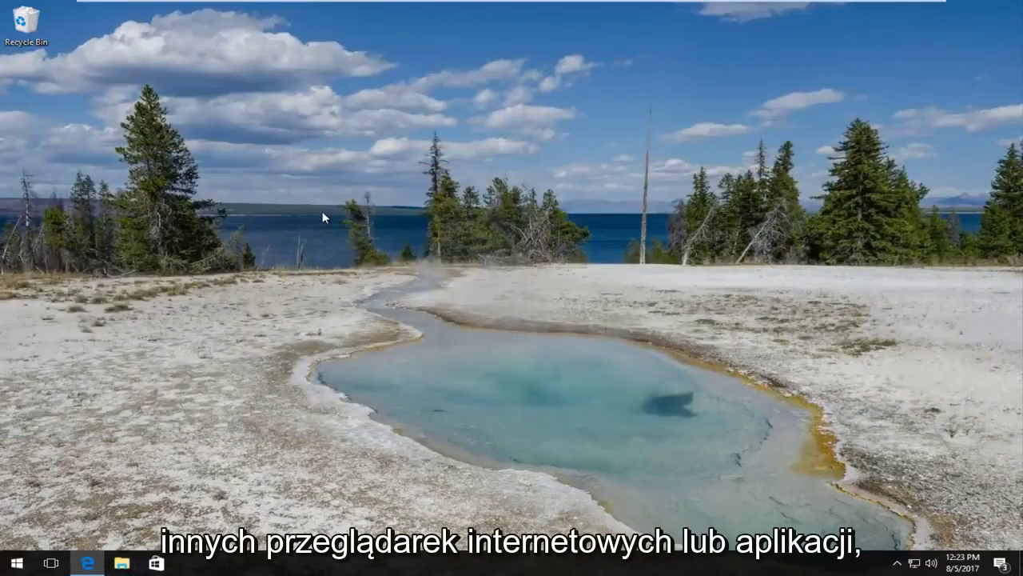